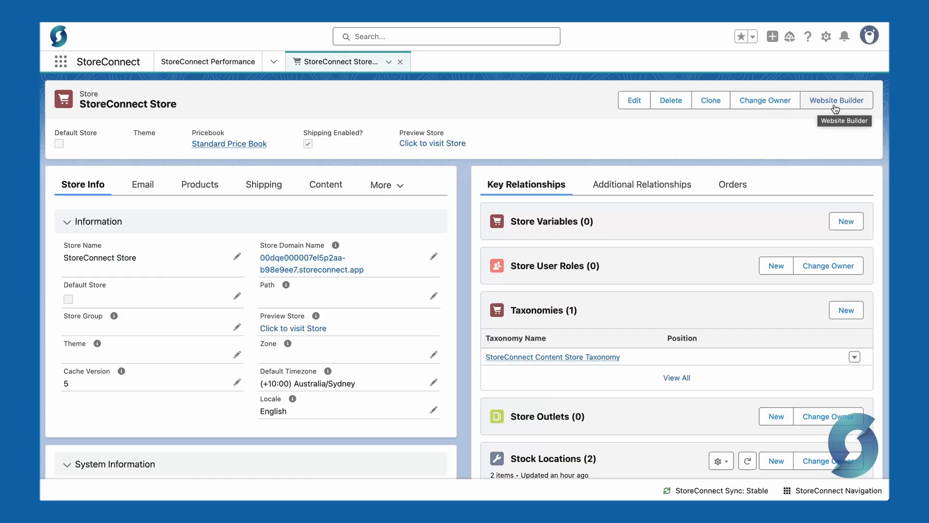
# Try to open the store's Website Builder, and find and open the Store roles list with a navigation search for "roles".
pyautogui.click(829, 106)
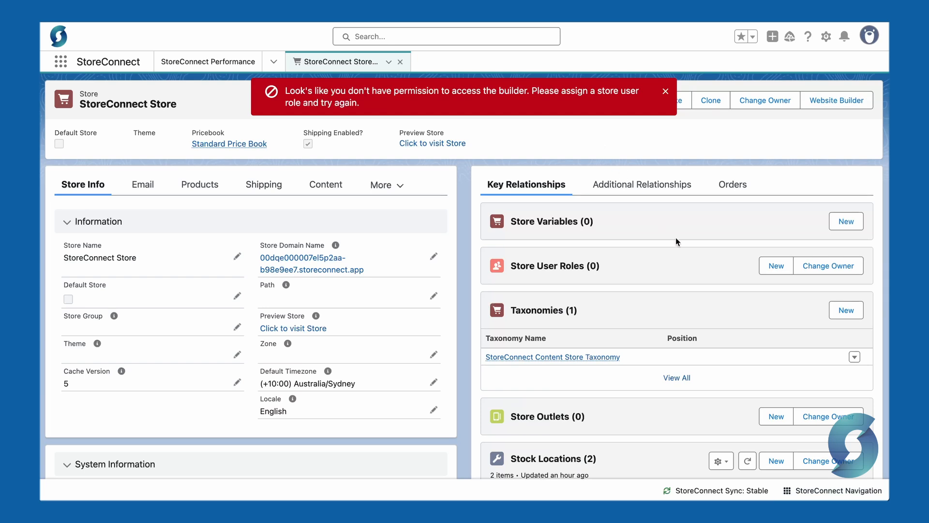
pyautogui.click(832, 490)
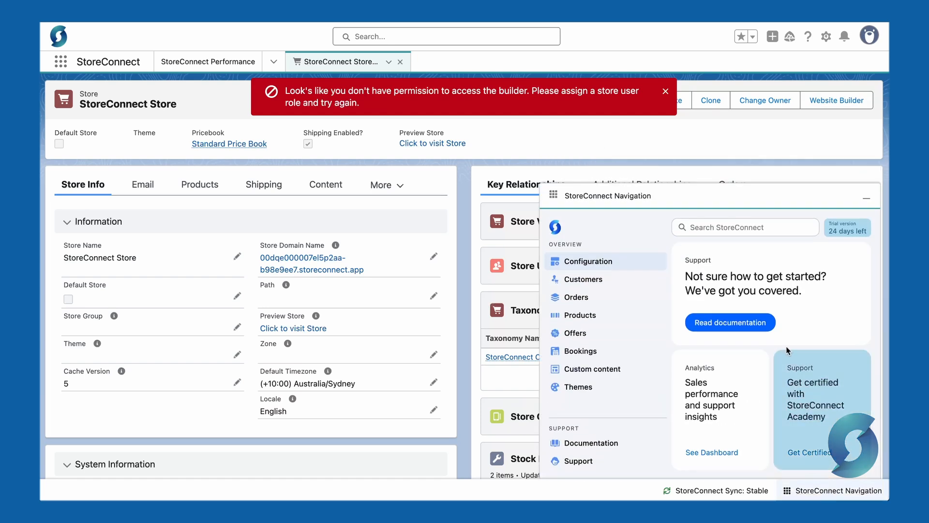
pyautogui.click(773, 227)
pyautogui.write('roles')
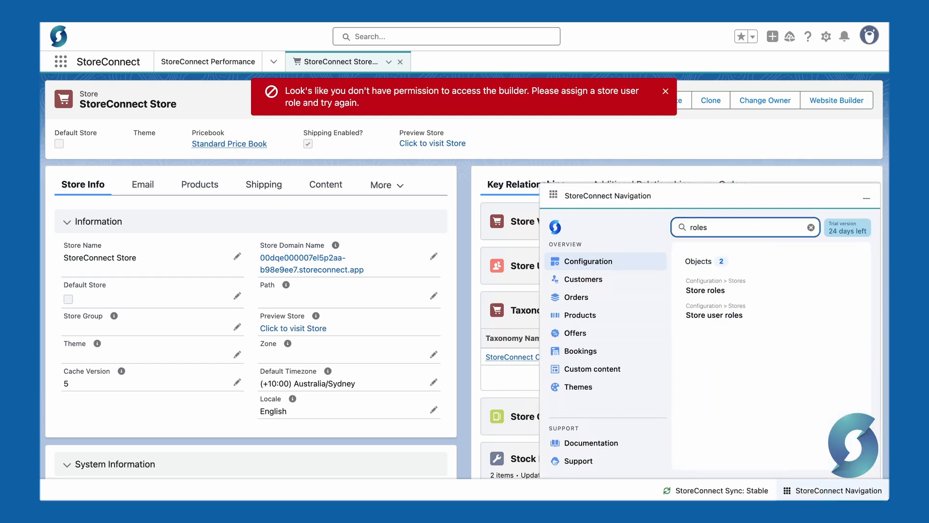
pyautogui.click(709, 291)
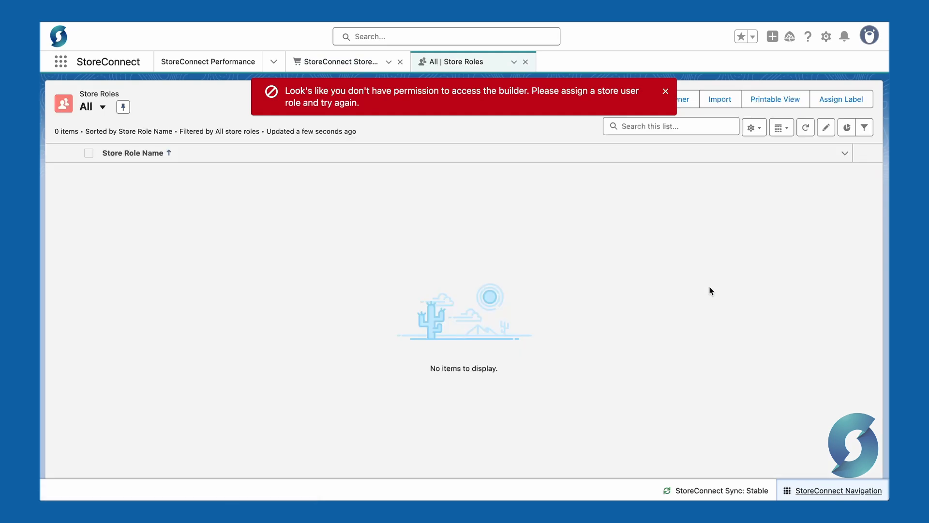
# Dismiss the permission error and create a store role named Content Editor with type Content Changes and level Editor.
pyautogui.click(665, 90)
pyautogui.click(611, 99)
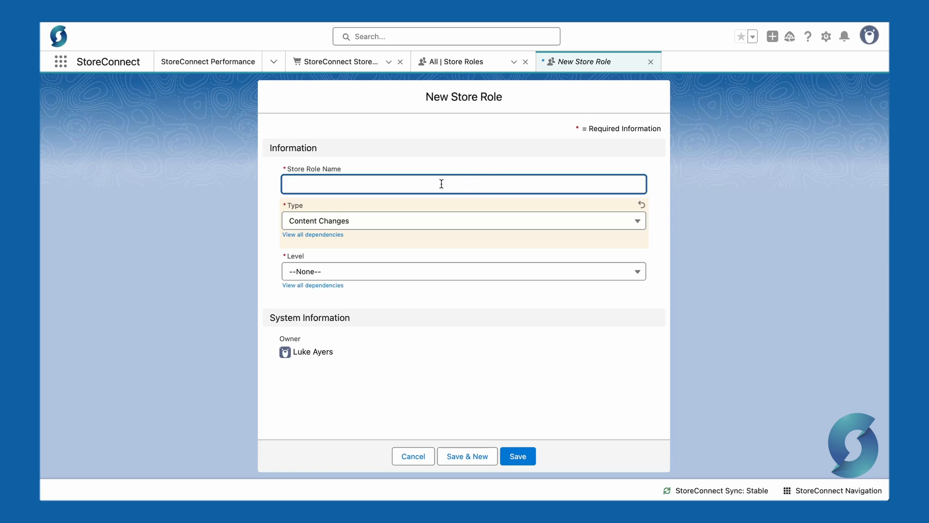
pyautogui.write('Content')
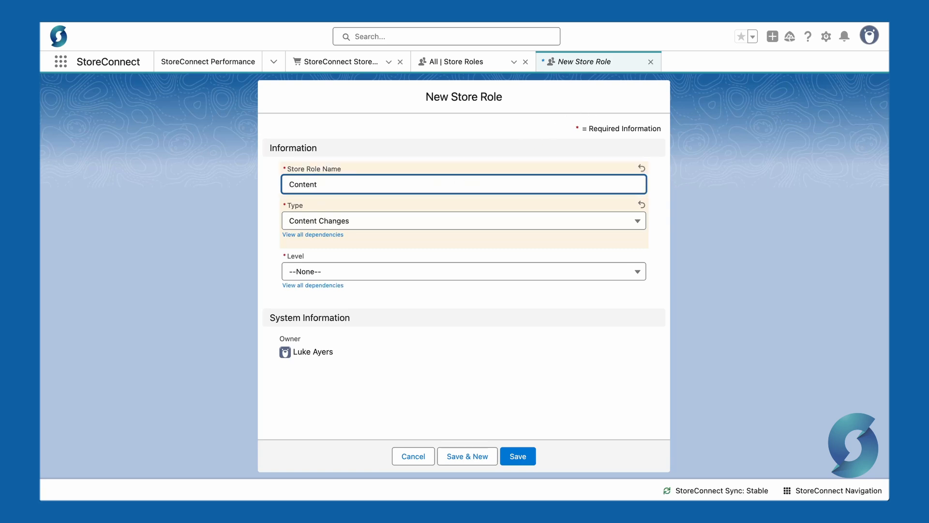
pyautogui.write(' Editor')
pyautogui.click(392, 274)
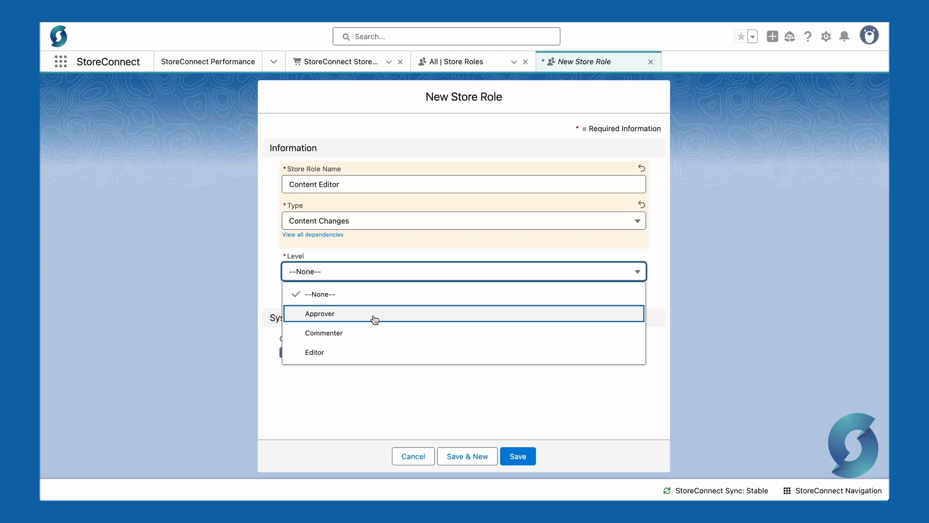
pyautogui.click(366, 355)
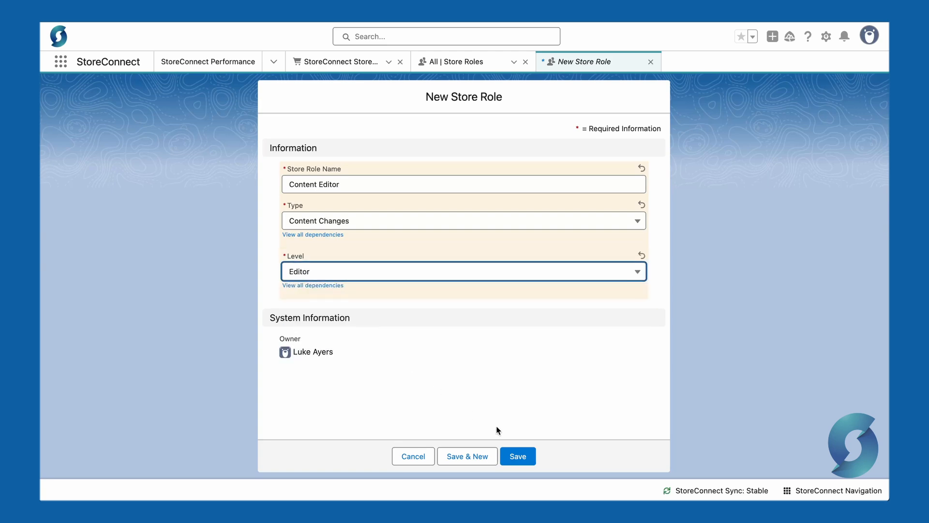
pyautogui.click(520, 452)
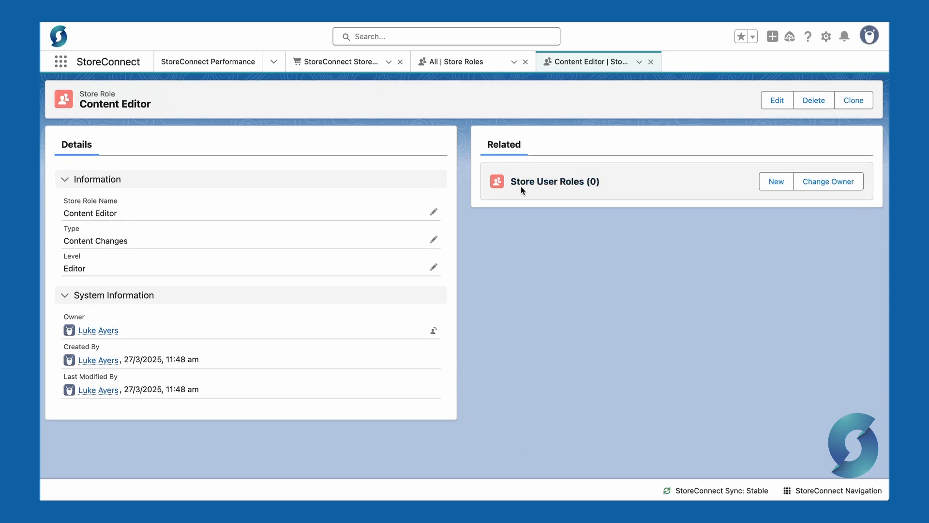
# Create a store user role that assigns the user to Content Editor, with store scope Store and store StoreConnect Store.
pyautogui.click(775, 183)
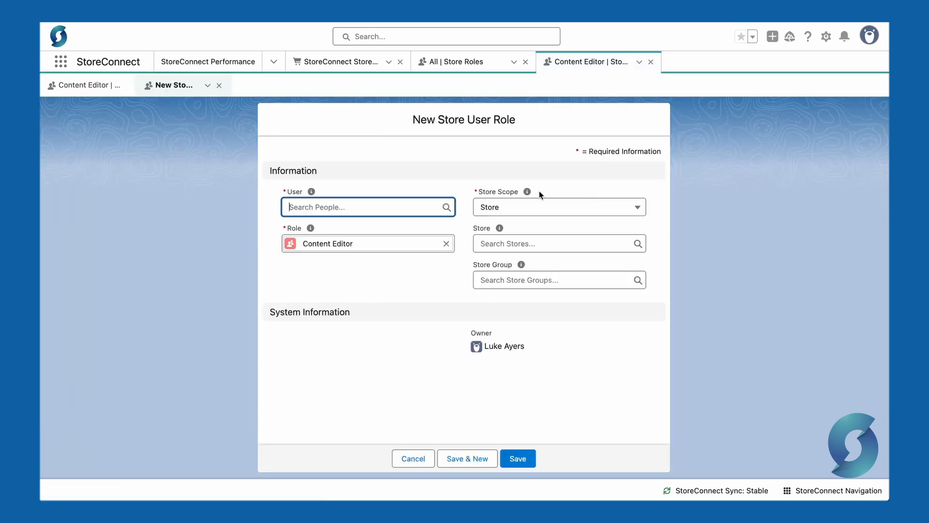
pyautogui.click(384, 206)
pyautogui.click(337, 251)
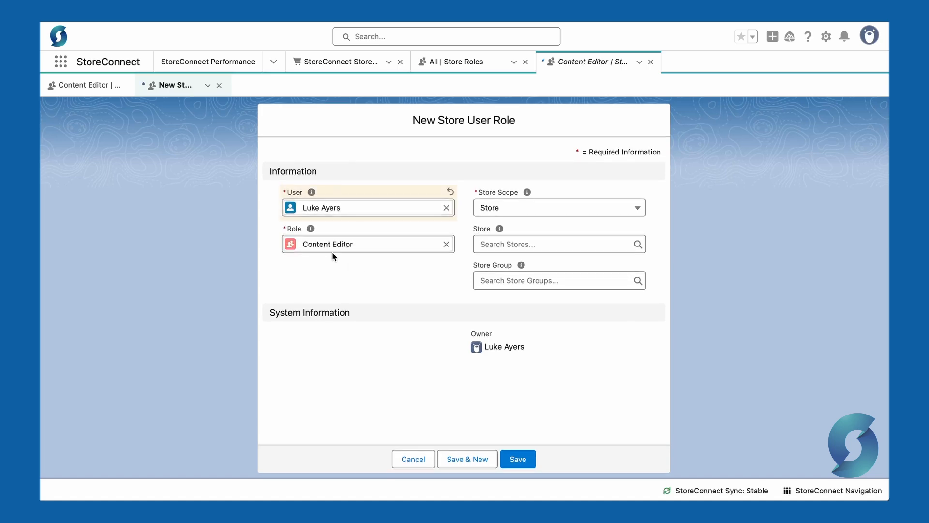
pyautogui.click(562, 211)
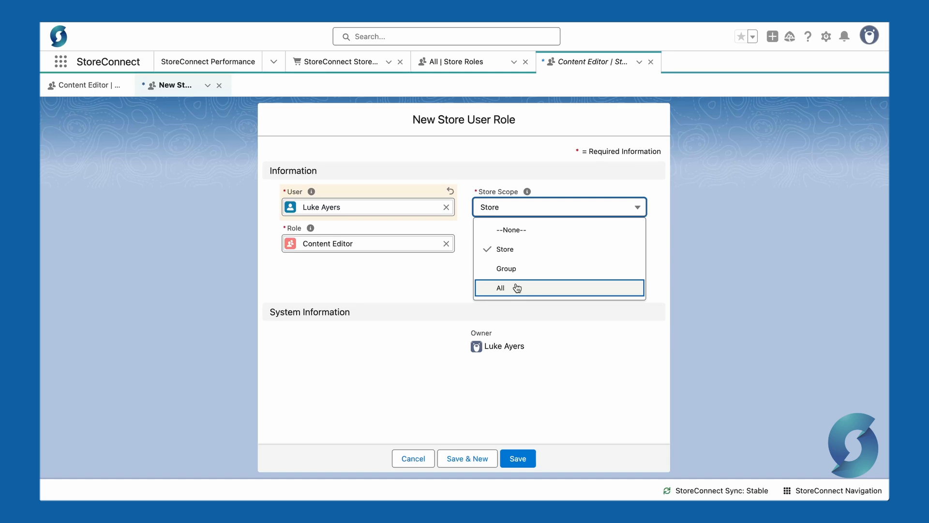
pyautogui.click(518, 249)
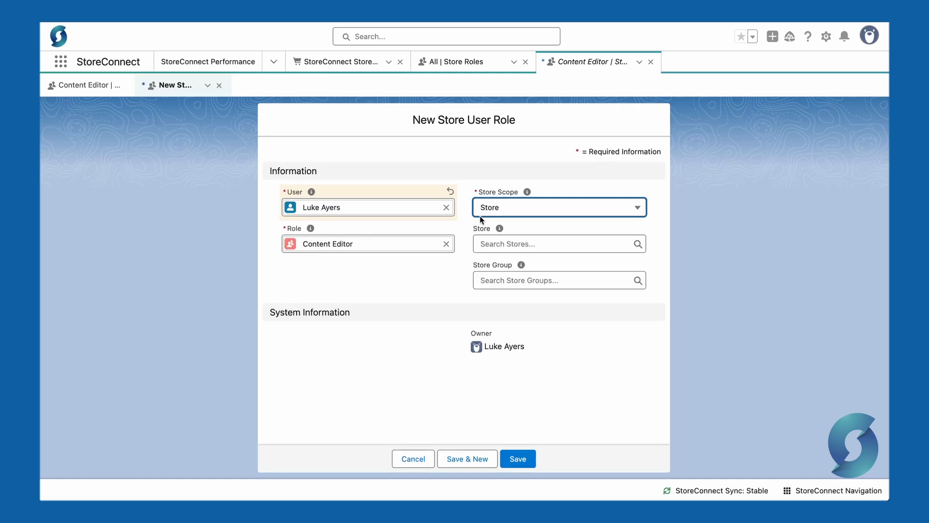
pyautogui.click(541, 243)
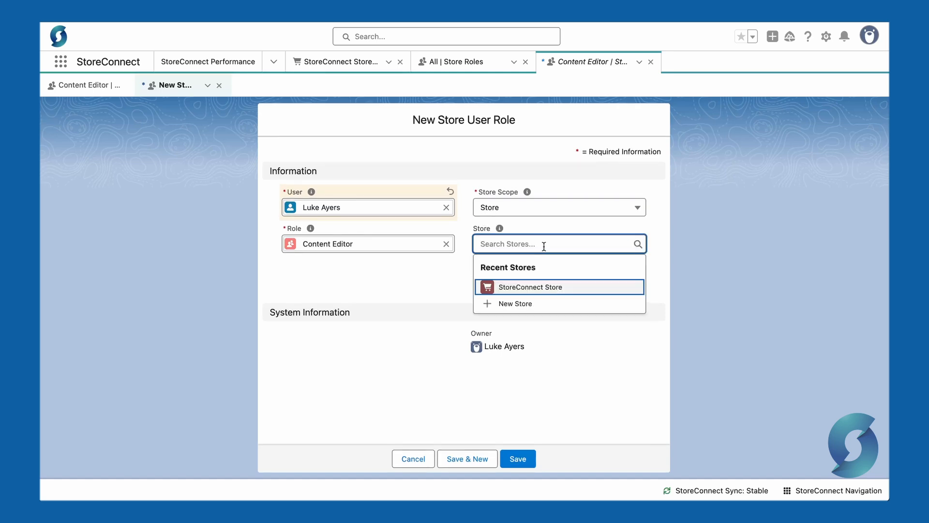
pyautogui.click(531, 291)
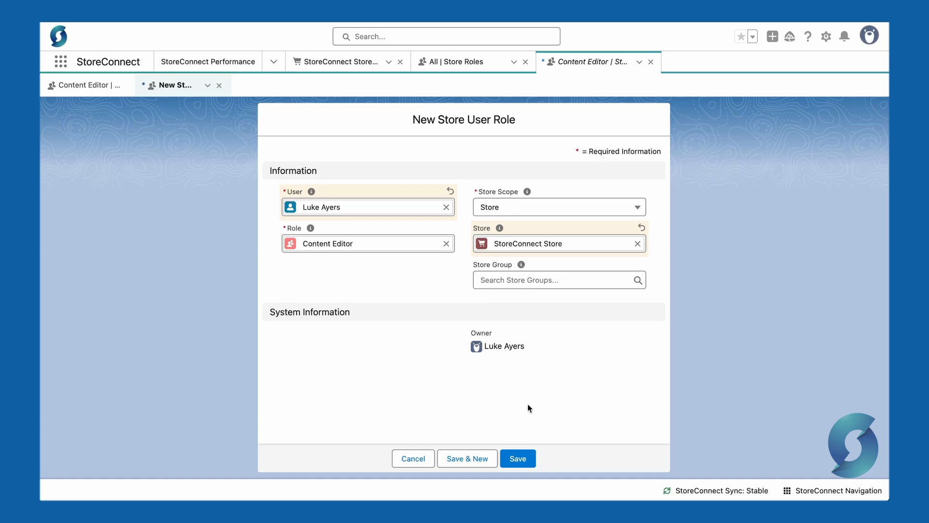
pyautogui.click(520, 458)
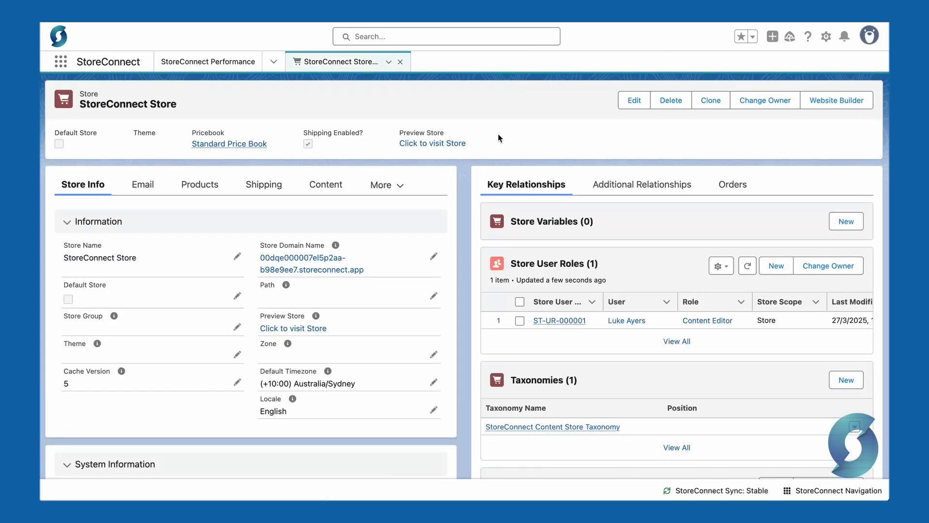
# Open the Website Builder for StoreConnect Store and look through the home page's banner and products blocks.
pyautogui.click(828, 105)
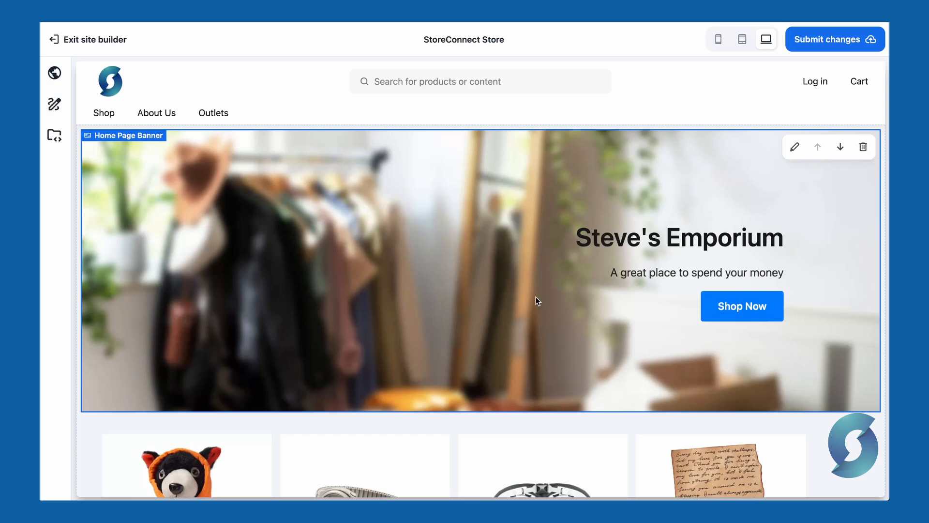
pyautogui.scroll(-7, 535, 297)
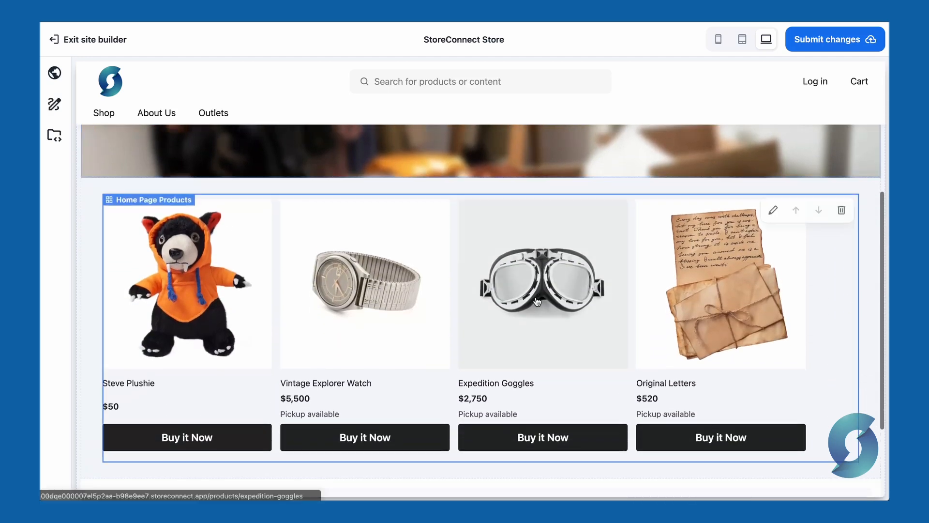
pyautogui.scroll(6, 535, 300)
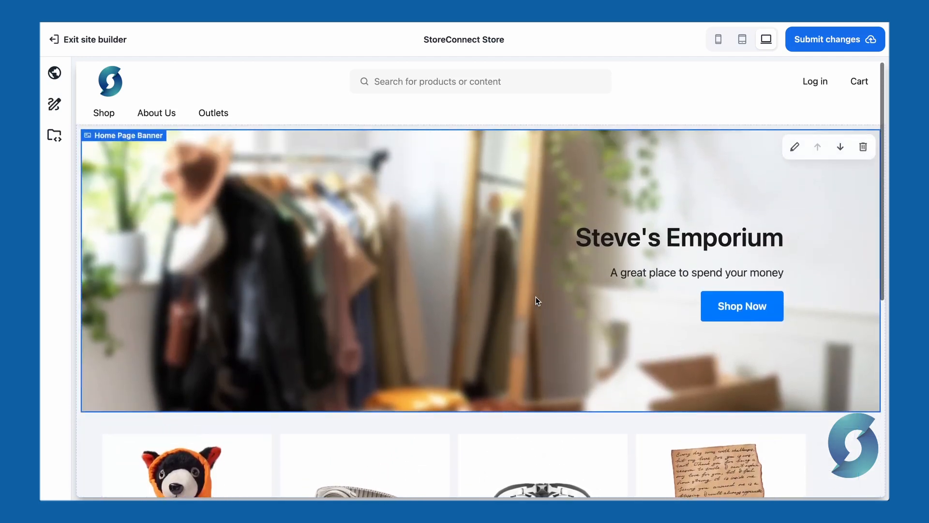
pyautogui.scroll(-5, 535, 301)
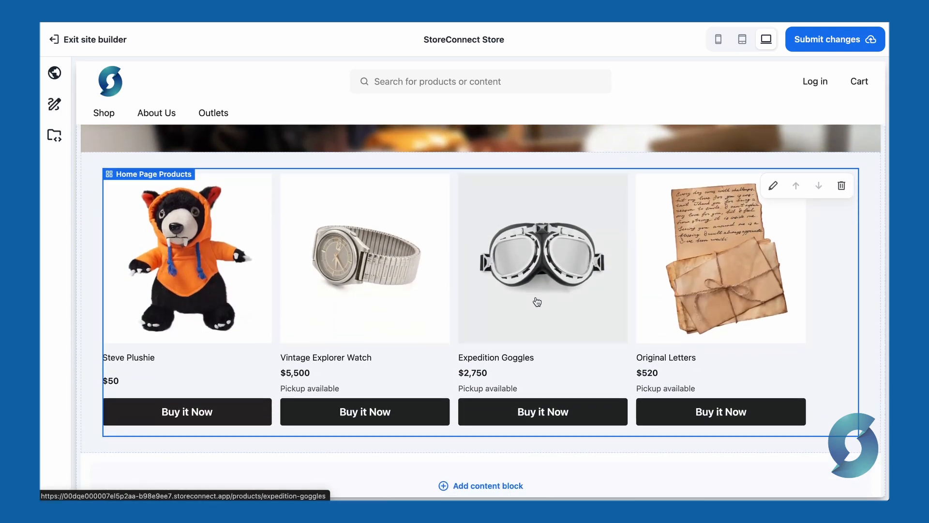
pyautogui.scroll(5, 537, 301)
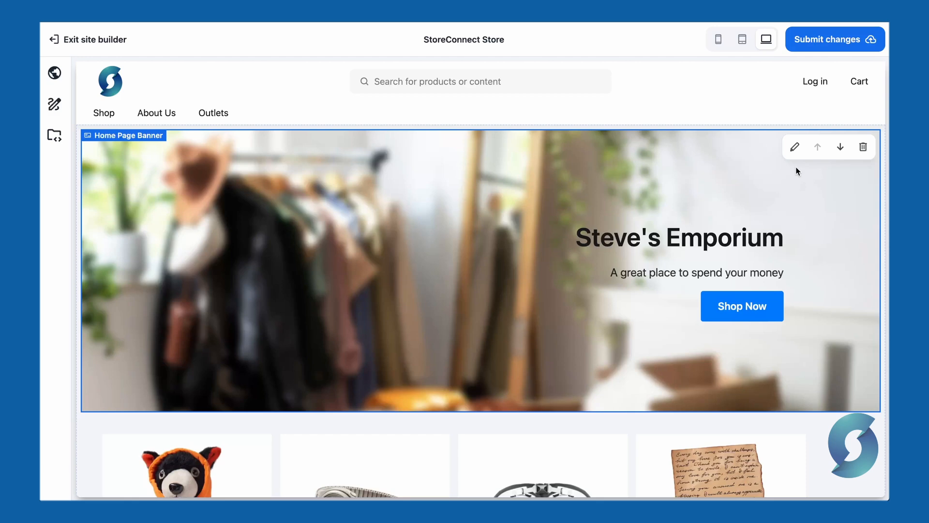
# Move the Home Page Banner block below the Home Page Container and return it to the start of the page.
pyautogui.click(842, 146)
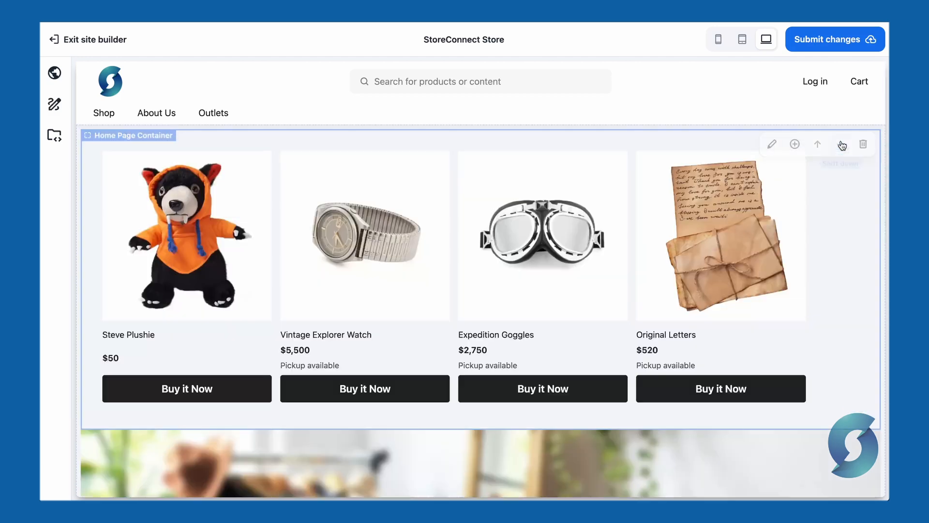
pyautogui.scroll(-4, 600, 280)
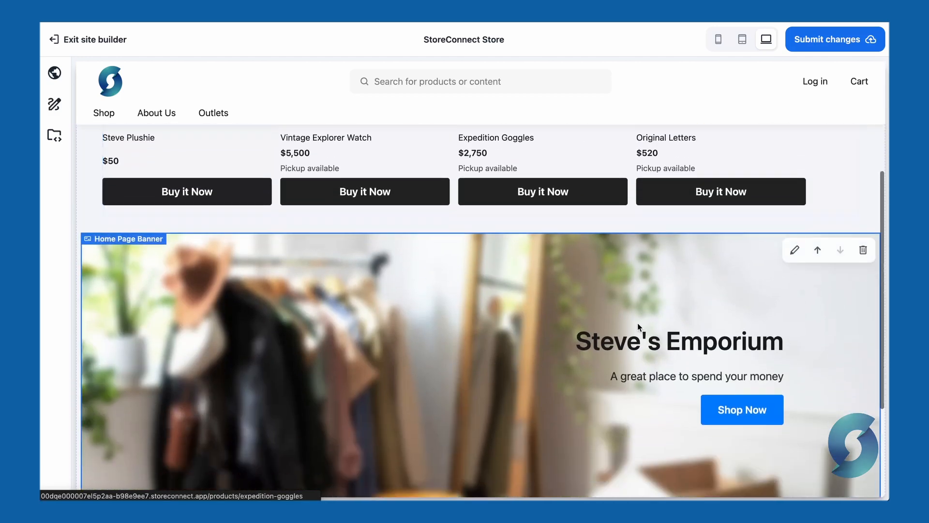
pyautogui.click(814, 238)
# Edit the Home Page Banner, setting its title to "Steve's Emporium!!!" and its subtitle to "A great place to spend your money fast!".
pyautogui.click(794, 148)
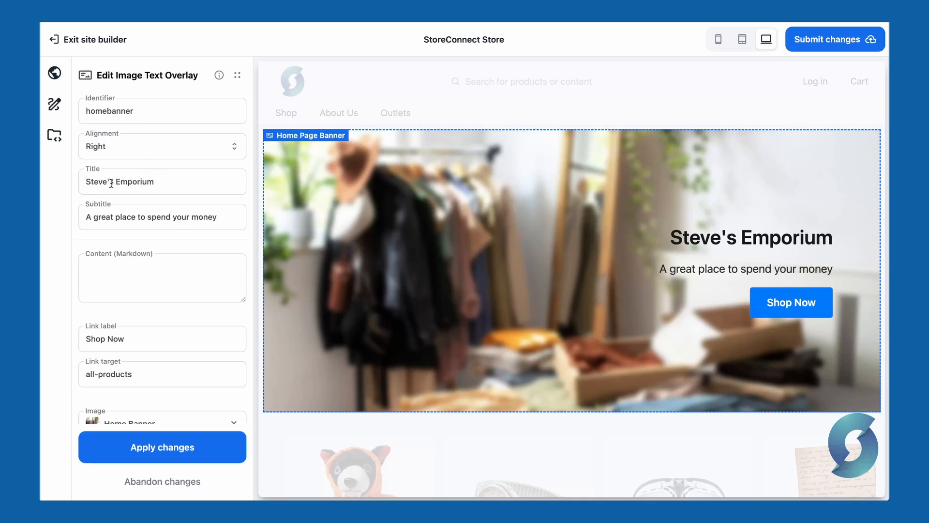
pyautogui.click(165, 182)
pyautogui.write('!!!')
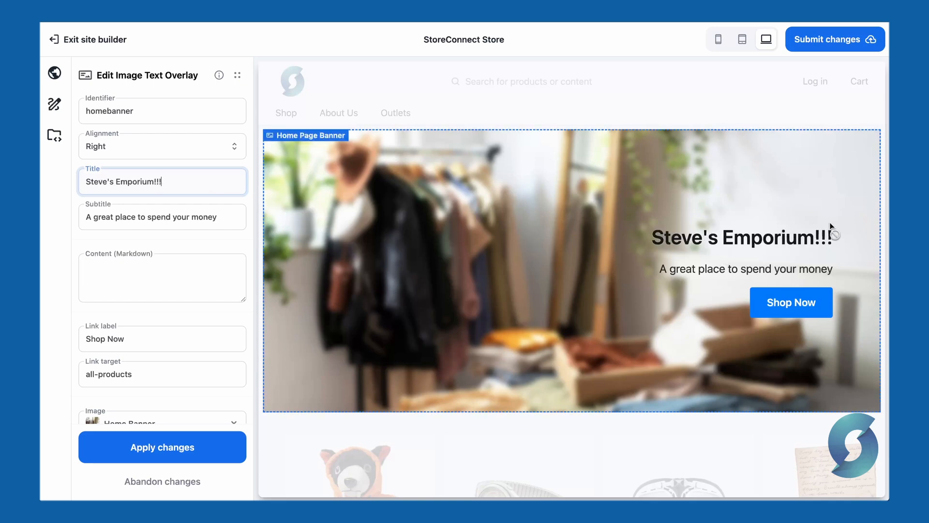
pyautogui.click(213, 213)
pyautogui.write('fast!')
pyautogui.press('Tab')
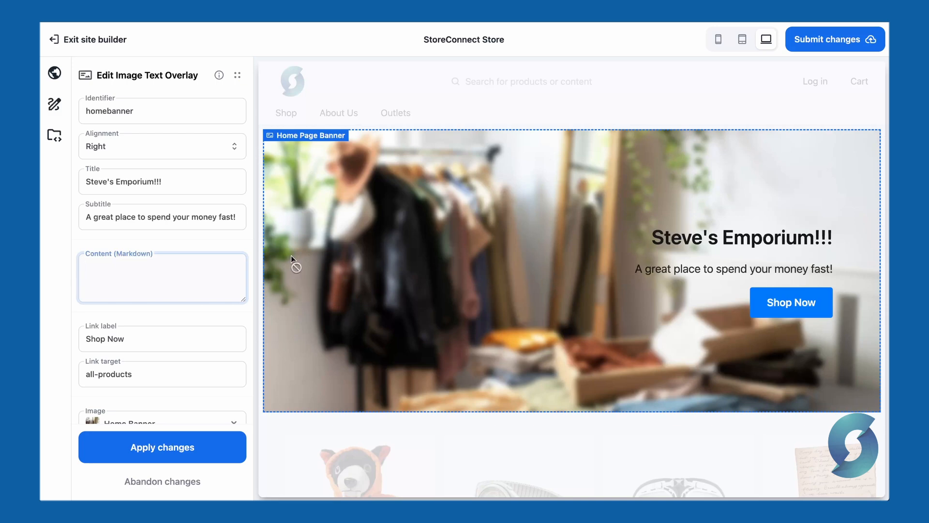
# Change the banner's link label to "Get Shopping!".
pyautogui.click(136, 337)
pyautogui.moveTo(136, 337); pyautogui.dragTo(85, 338)
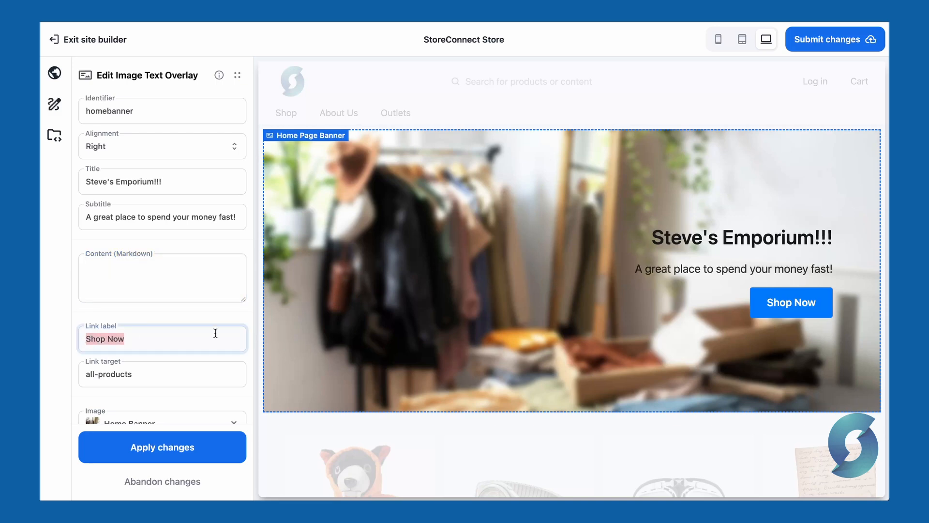
pyautogui.write('Get Shopping!')
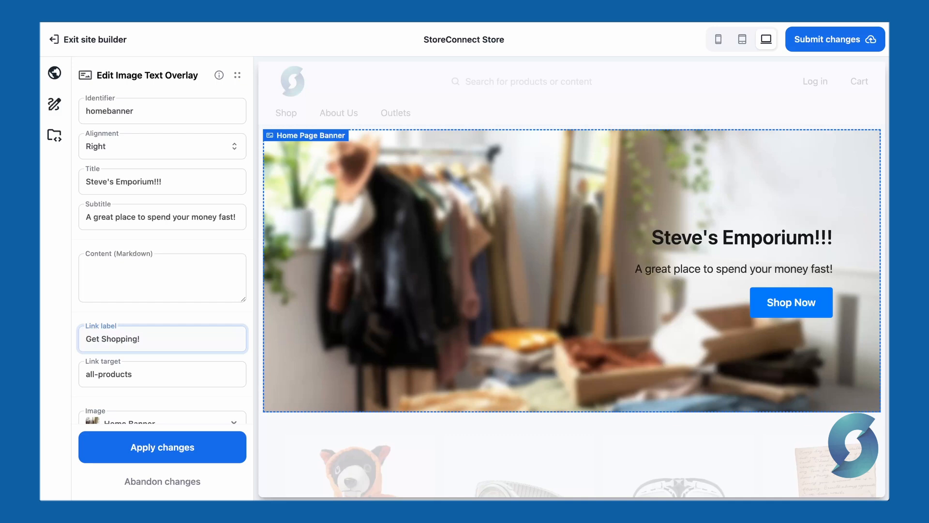
pyautogui.click(164, 372)
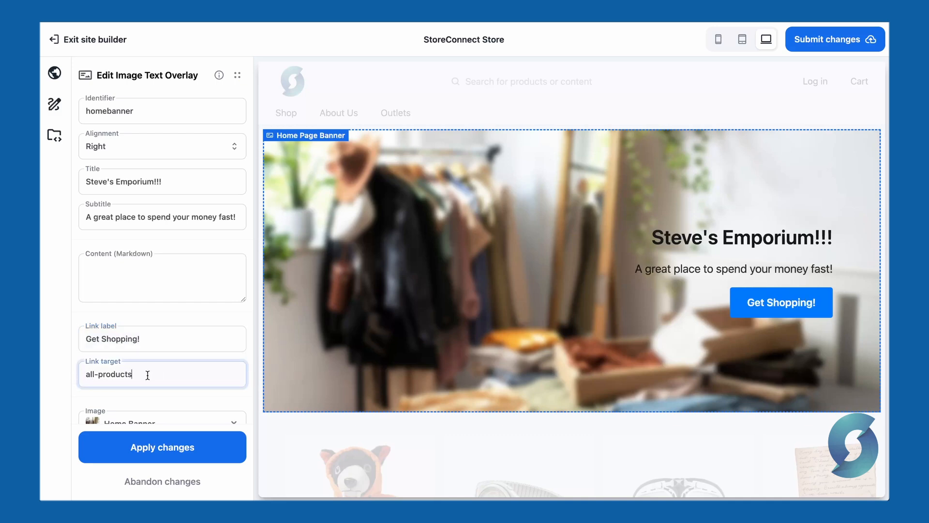
# Show all of the banner's fields for review and apply the banner changes.
pyautogui.scroll(-2, 145, 371)
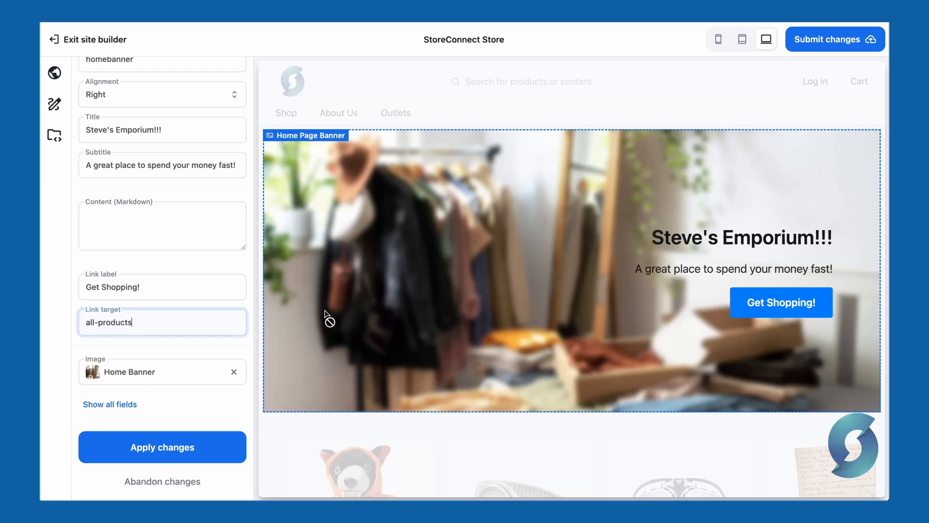
pyautogui.click(109, 405)
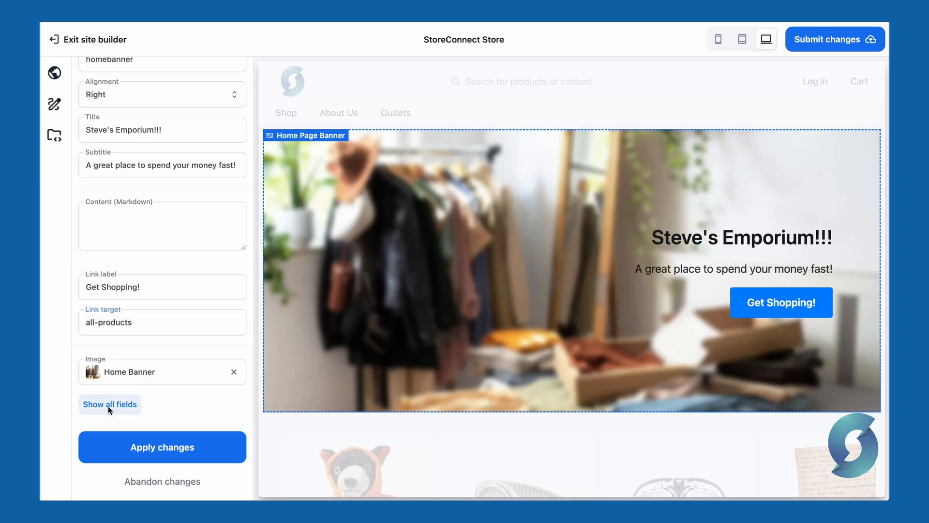
pyautogui.scroll(-1, 212, 403)
pyautogui.scroll(-15, 212, 400)
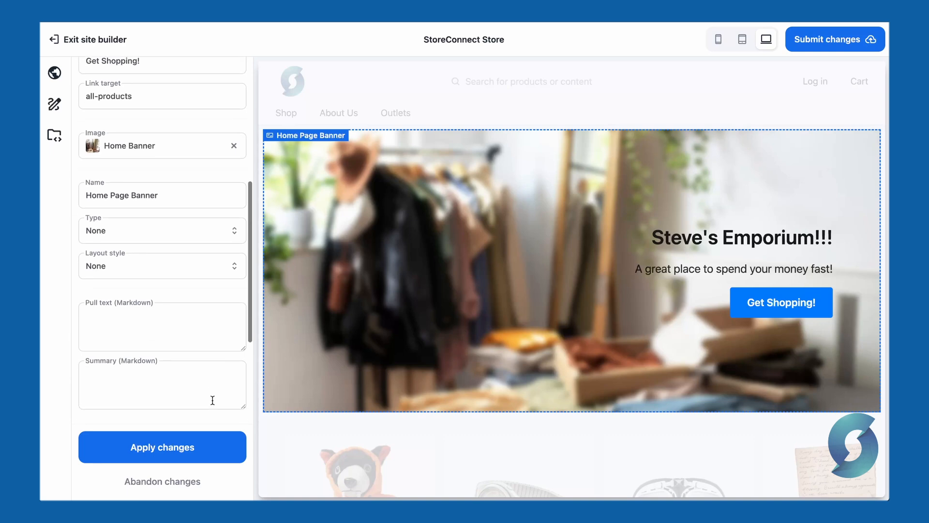
pyautogui.scroll(15, 212, 399)
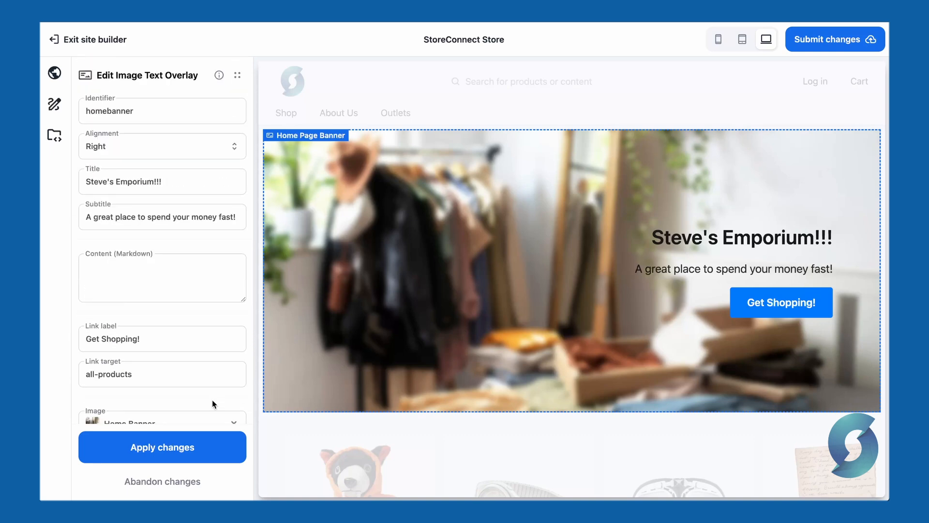
pyautogui.click(158, 448)
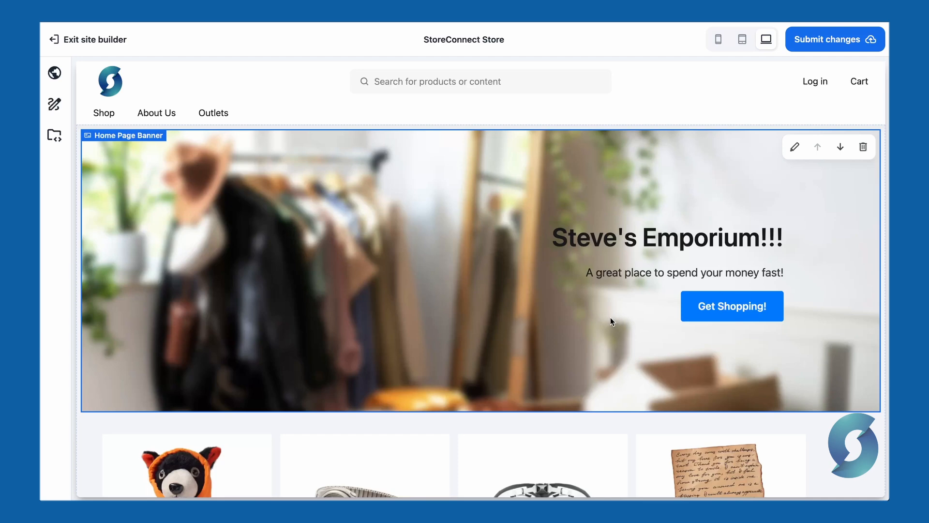
# Preview the home page in tablet size and return to the desktop view.
pyautogui.click(742, 42)
pyautogui.click(766, 39)
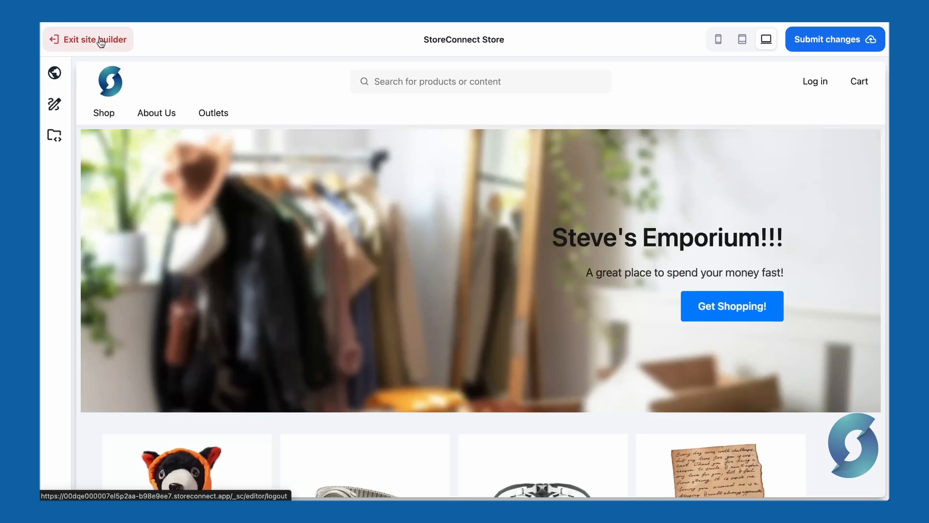
# Review the store's global settings from the meta fields to the images, leave them without applying changes, and view the Global CSS.
pyautogui.click(54, 74)
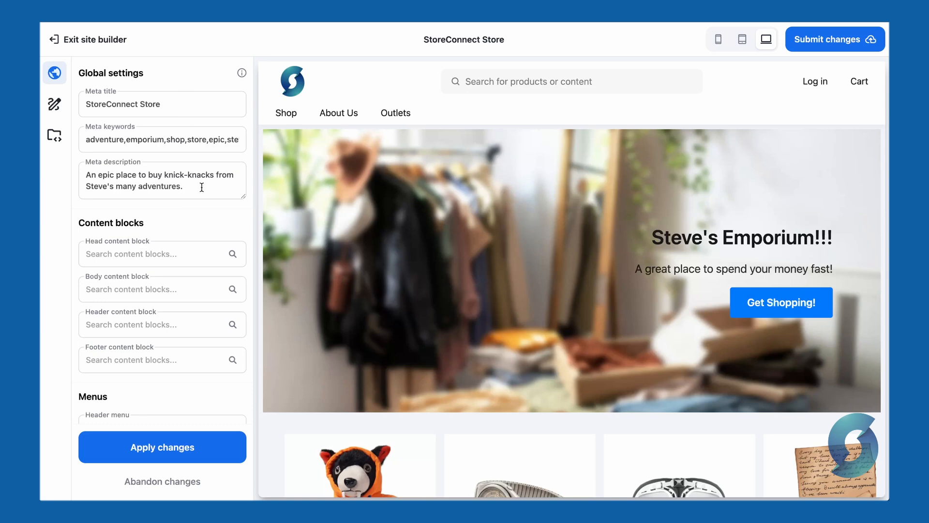
pyautogui.scroll(-3, 202, 188)
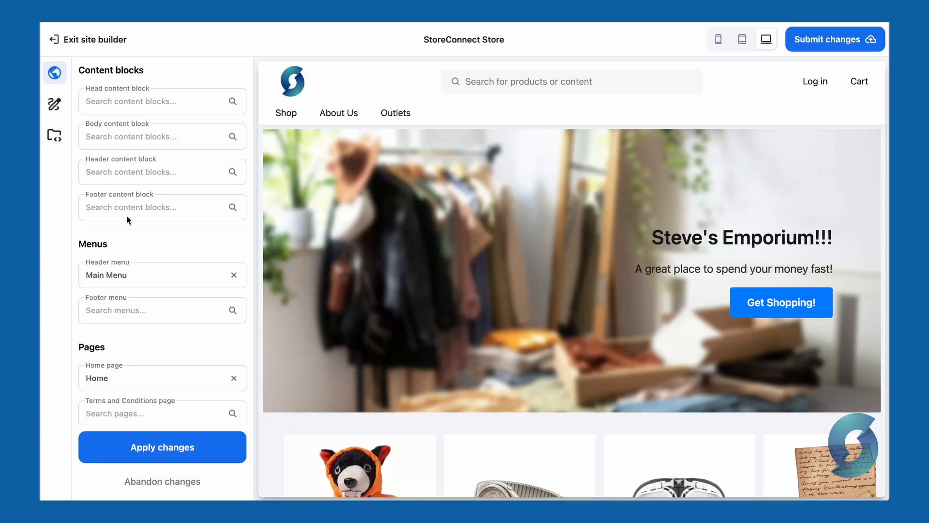
pyautogui.scroll(-1, 180, 263)
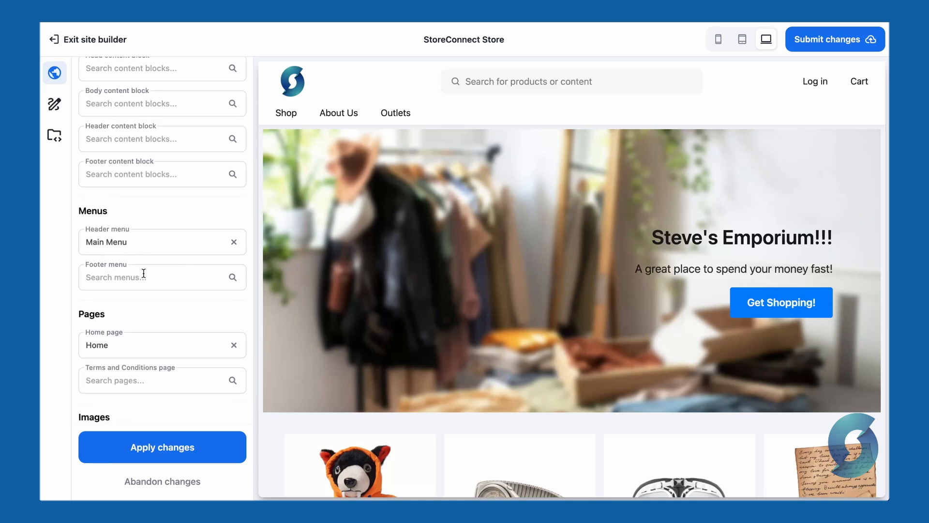
pyautogui.scroll(-3, 144, 271)
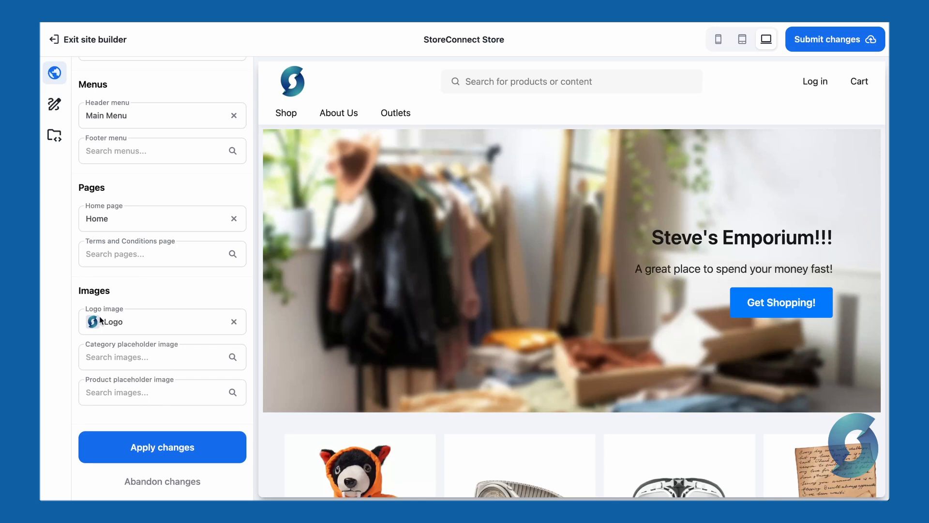
pyautogui.moveTo(93, 321); pyautogui.dragTo(300, 87)
pyautogui.scroll(6, 162, 354)
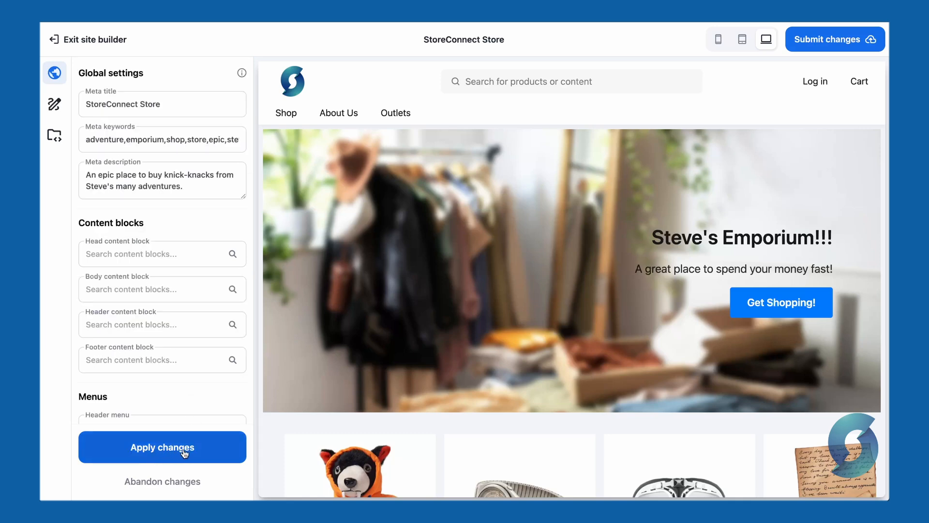
pyautogui.click(167, 483)
pyautogui.click(53, 105)
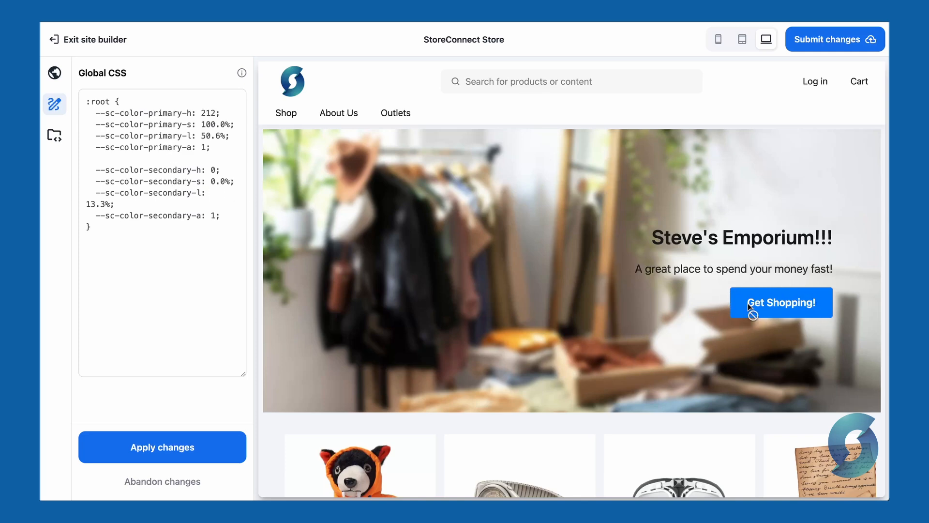
pyautogui.click(55, 136)
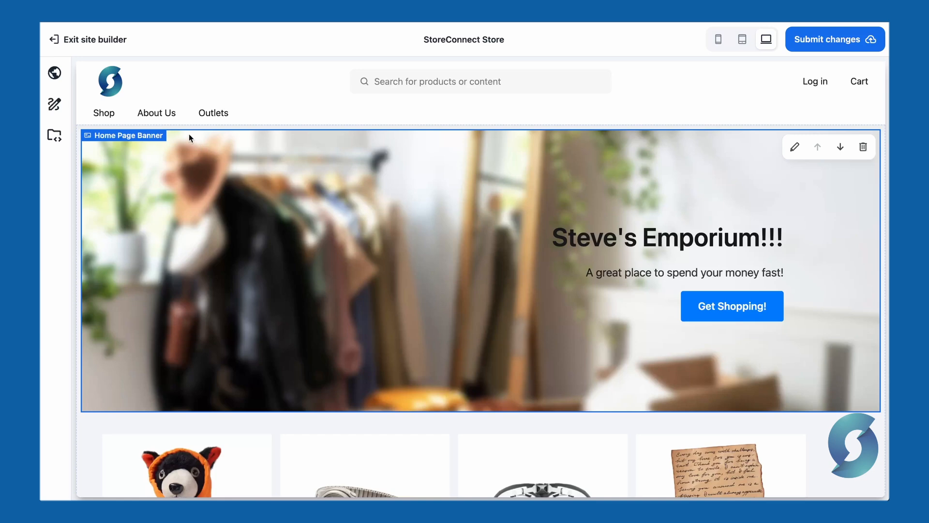
# On the About Us page, replace the About Us Image and Text block's content with "Welcome, friends! Let's get busy!" and apply it.
pyautogui.click(156, 116)
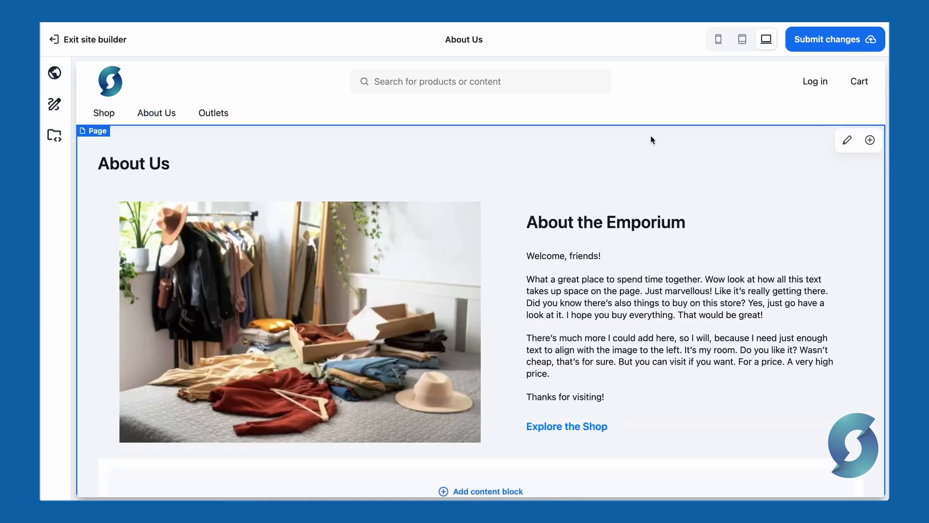
pyautogui.click(846, 140)
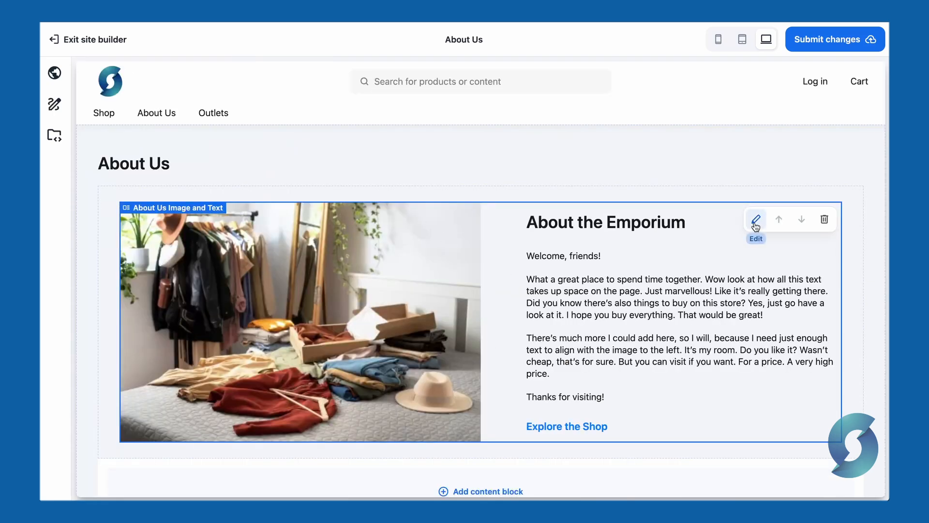
pyautogui.click(756, 224)
pyautogui.scroll(-2, 179, 341)
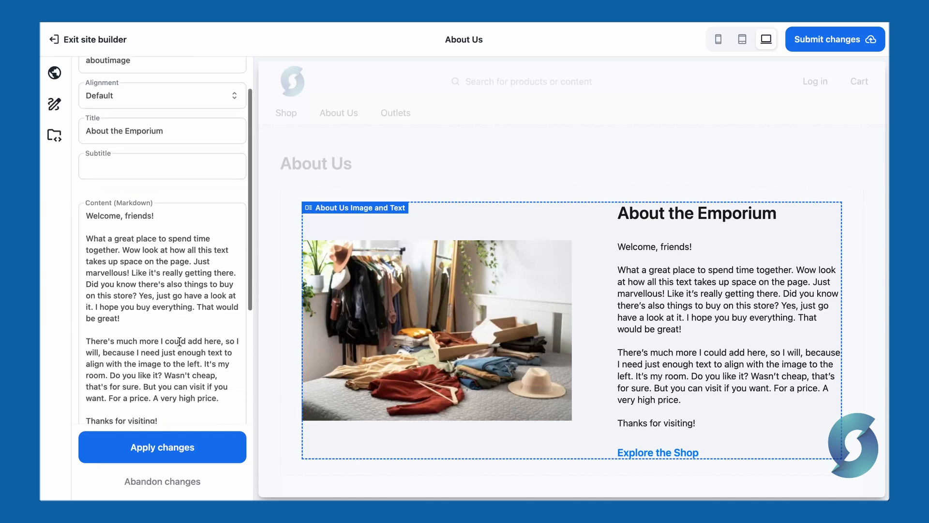
pyautogui.scroll(-1, 179, 341)
pyautogui.scroll(-1, 398, 361)
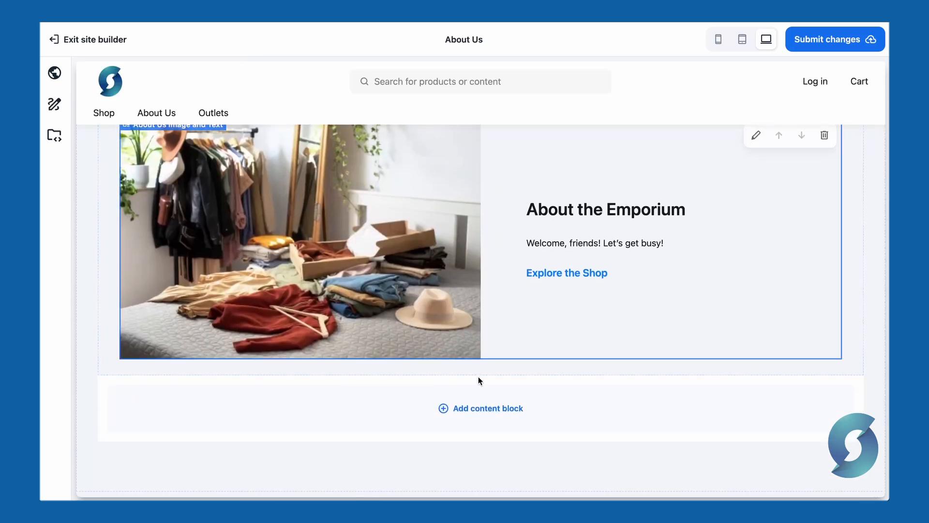
# Add an Image content block below the About Us text block, using the brand logo image, and apply it.
pyautogui.click(473, 413)
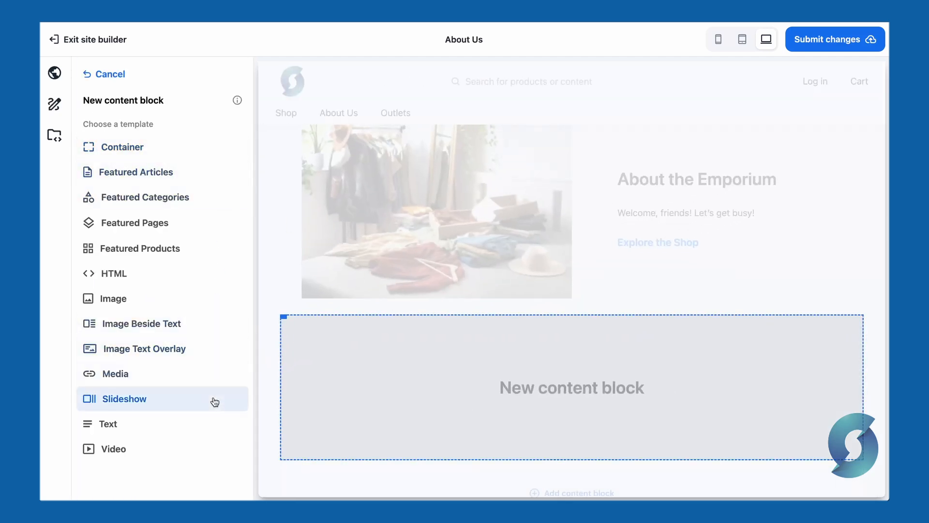
pyautogui.click(166, 234)
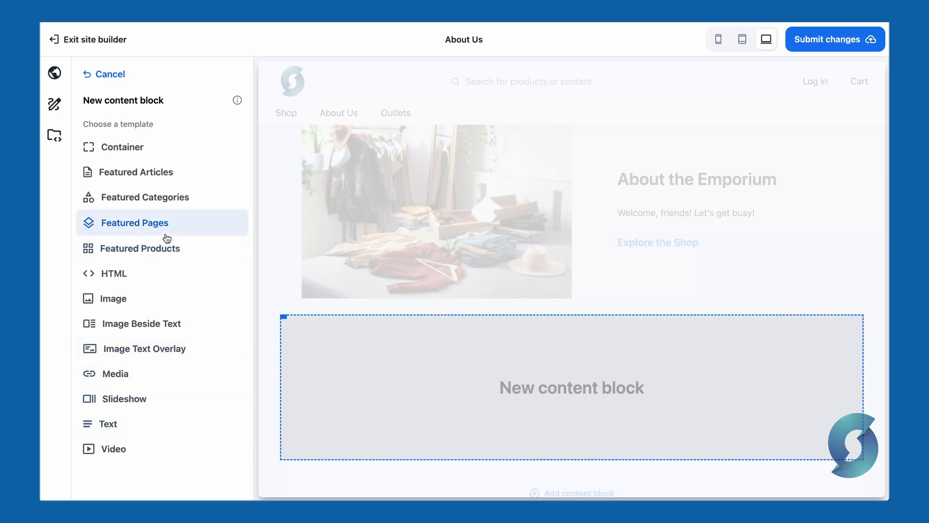
pyautogui.click(162, 299)
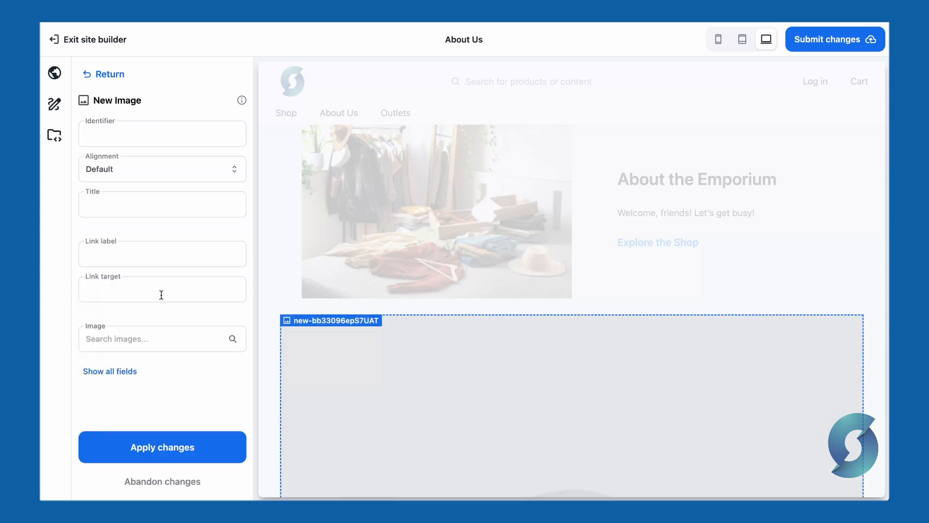
pyautogui.click(157, 342)
pyautogui.scroll(-2, 170, 288)
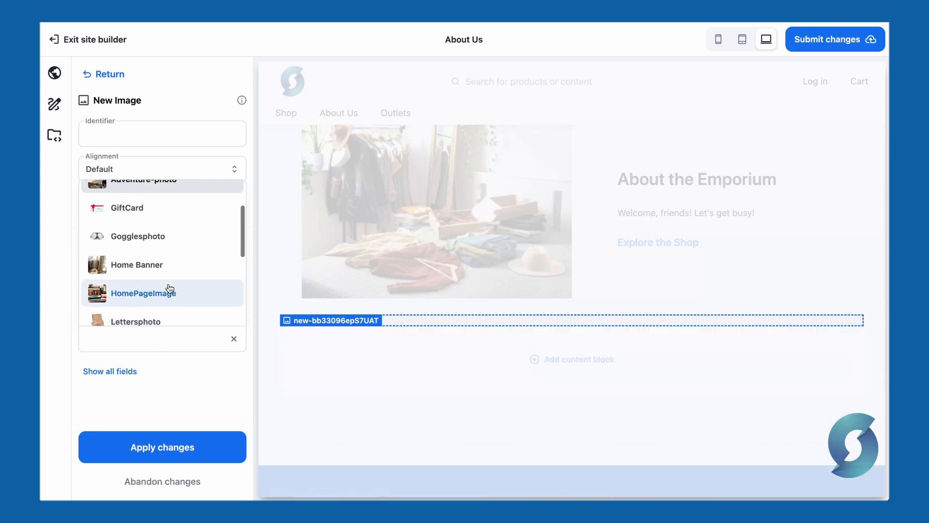
pyautogui.scroll(-4, 168, 288)
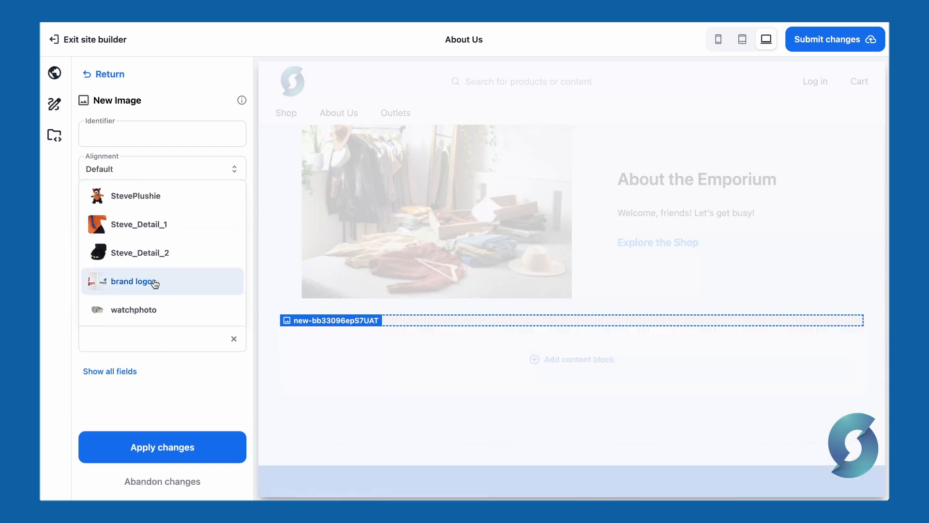
pyautogui.click(154, 283)
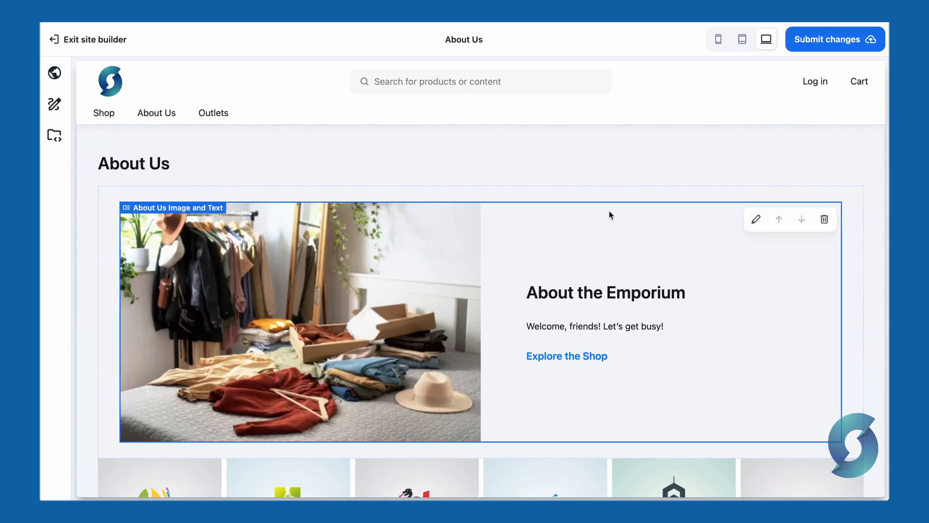
# Submit the site changes for review and open the list of all content changes in the StoreConnect admin.
pyautogui.click(827, 39)
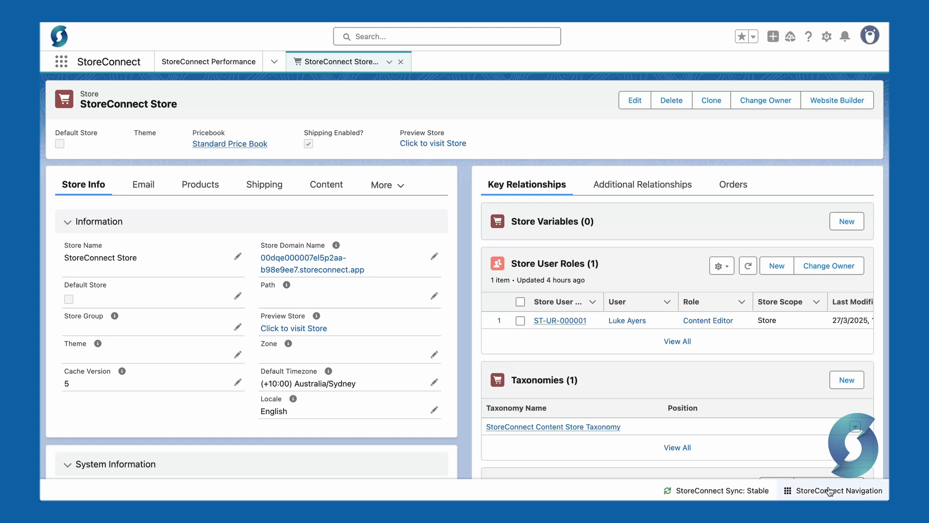
pyautogui.click(799, 490)
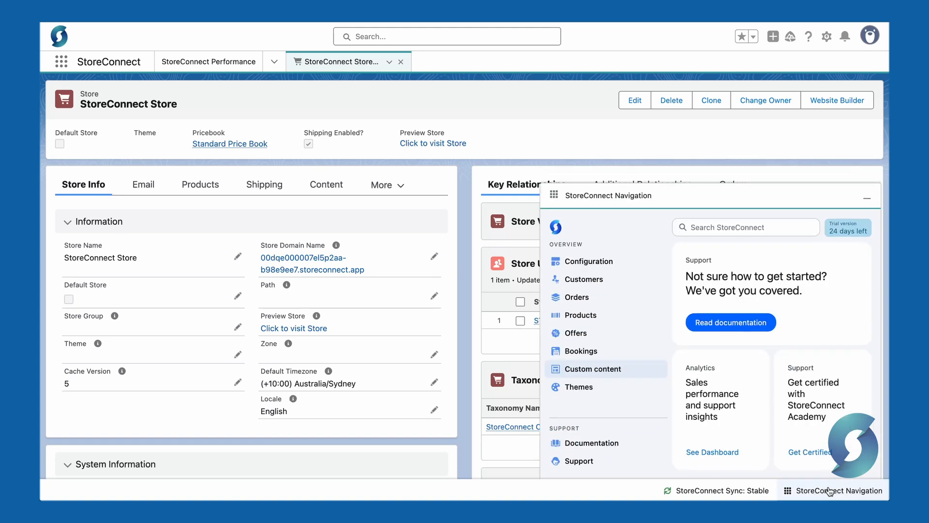
pyautogui.click(607, 371)
pyautogui.scroll(-2, 608, 373)
pyautogui.scroll(-2, 609, 374)
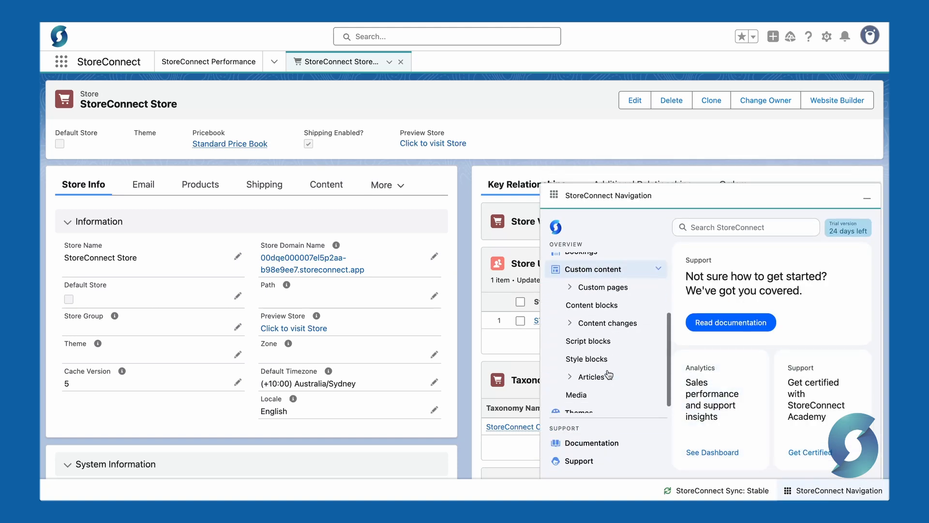
pyautogui.click(568, 323)
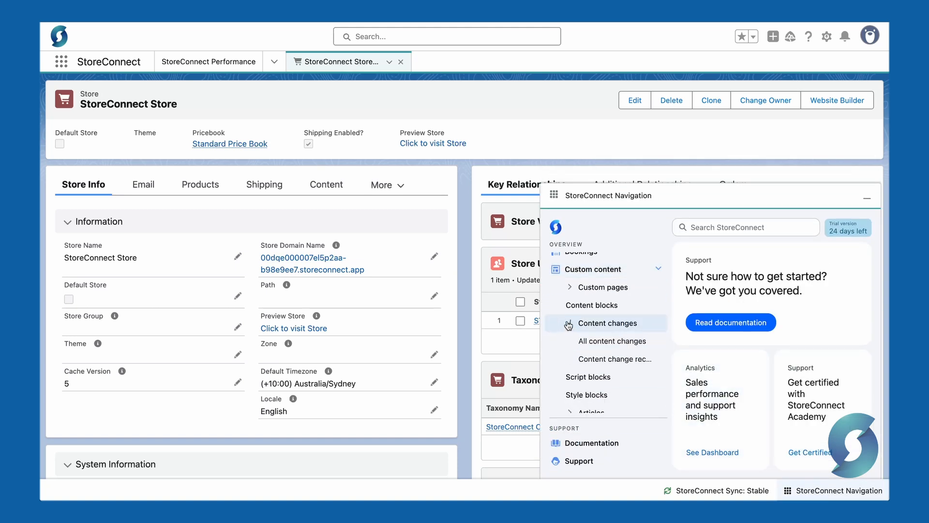
pyautogui.click(605, 341)
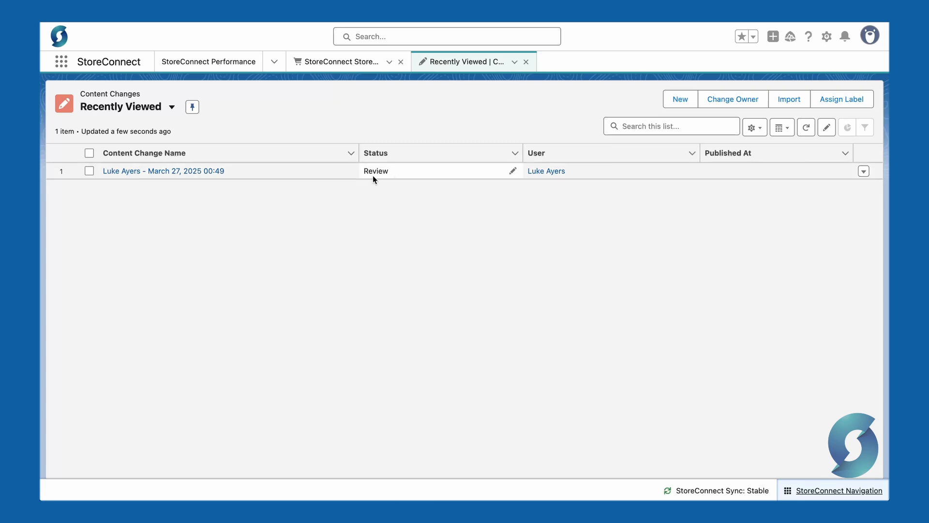
# Open the submitted content change and inspect record CT-CR-0007 and its markdown content field change.
pyautogui.click(161, 170)
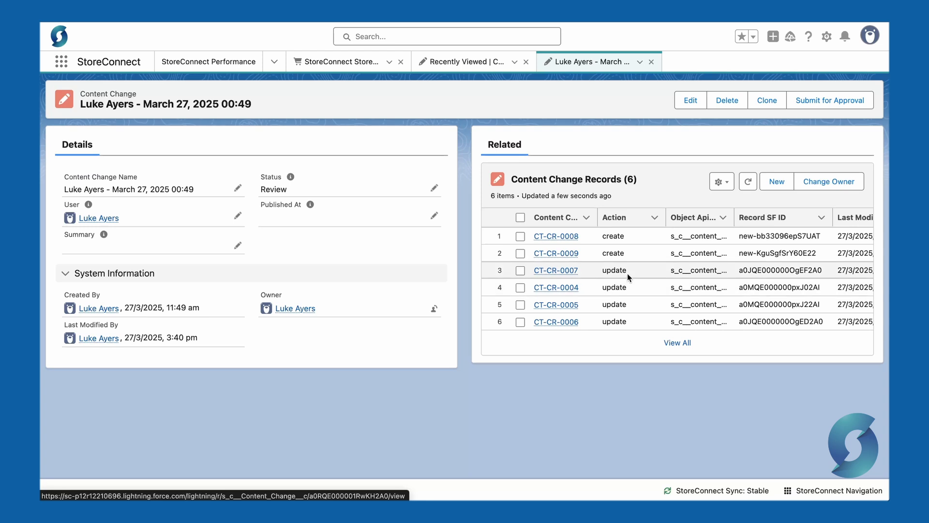
pyautogui.click(548, 271)
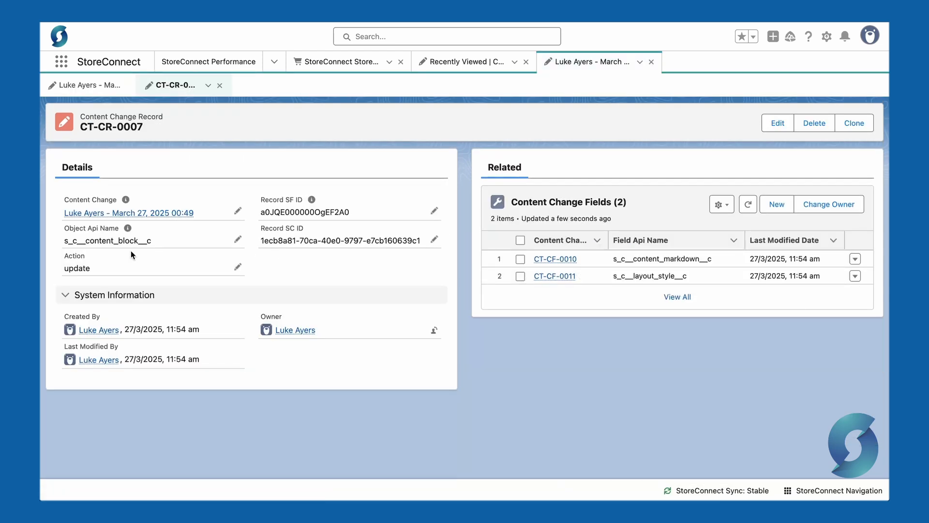
pyautogui.click(561, 261)
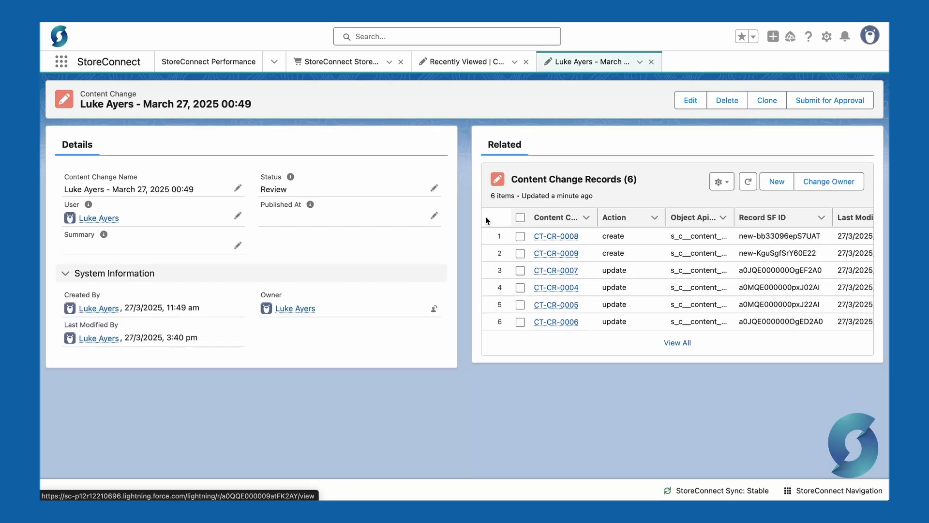
# Set the content change's status to Published, save it, and check the About Us page on the live store.
pyautogui.click(435, 189)
pyautogui.click(401, 219)
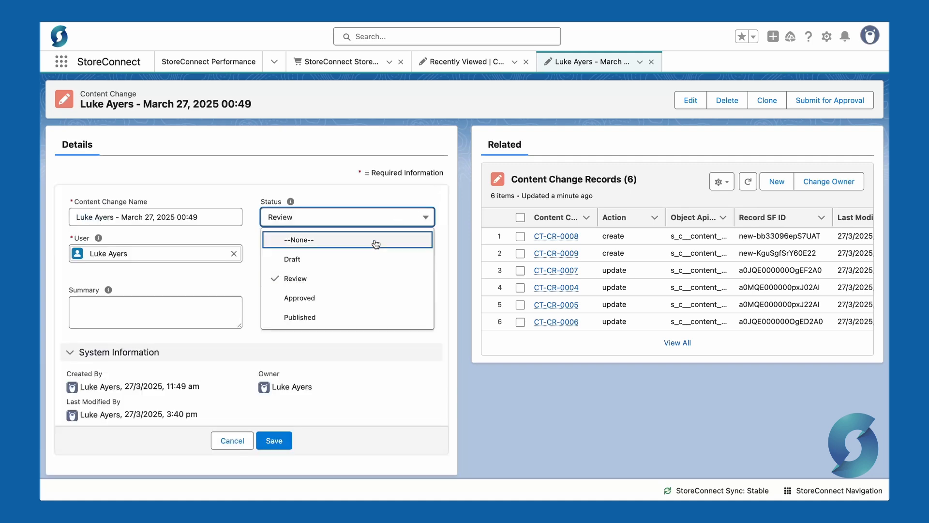
pyautogui.click(327, 317)
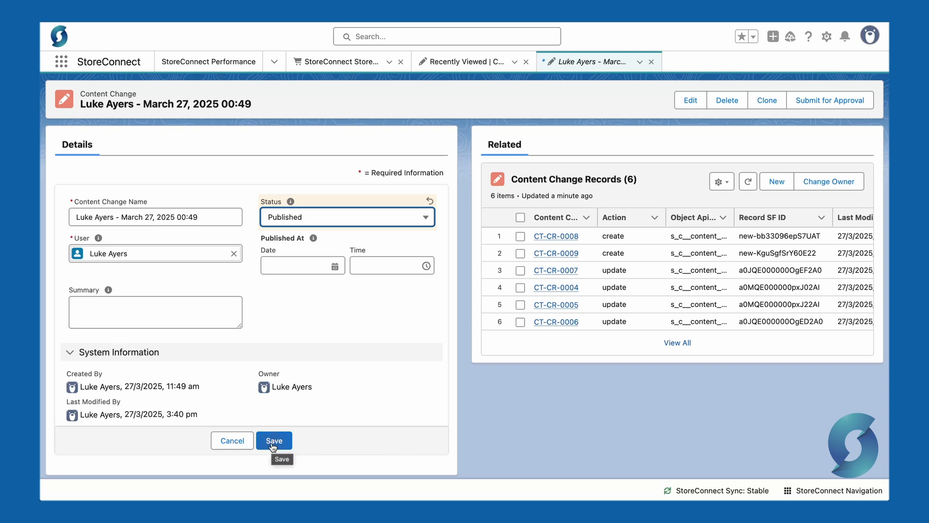
pyautogui.click(301, 265)
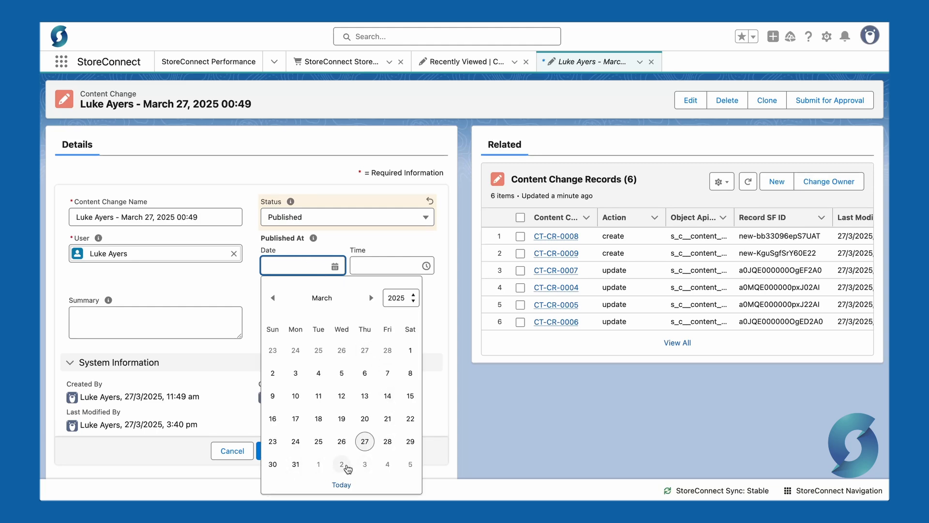
pyautogui.click(259, 451)
pyautogui.click(272, 442)
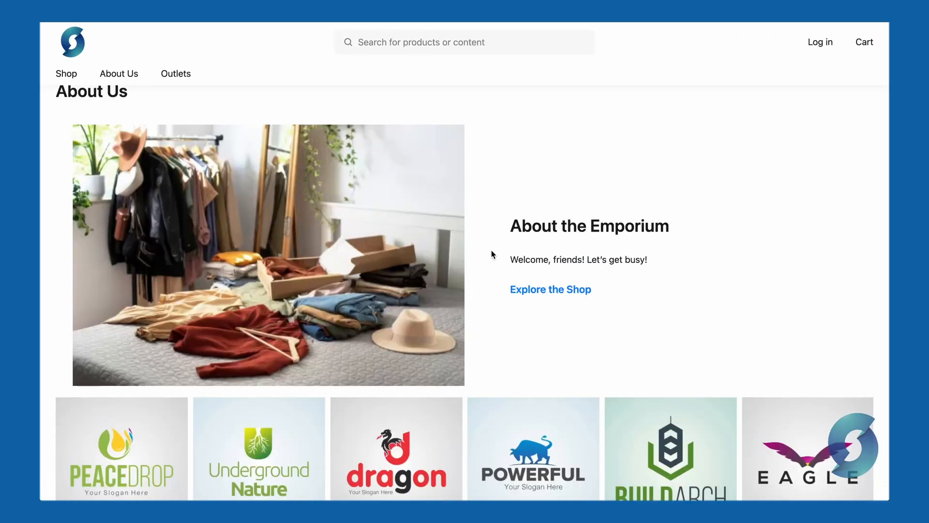
pyautogui.scroll(-1, 492, 251)
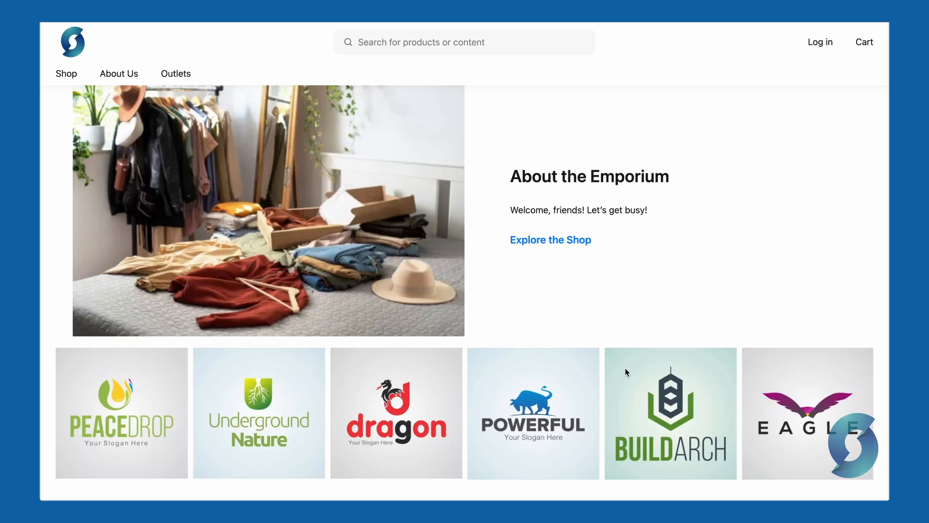
pyautogui.scroll(2, 521, 339)
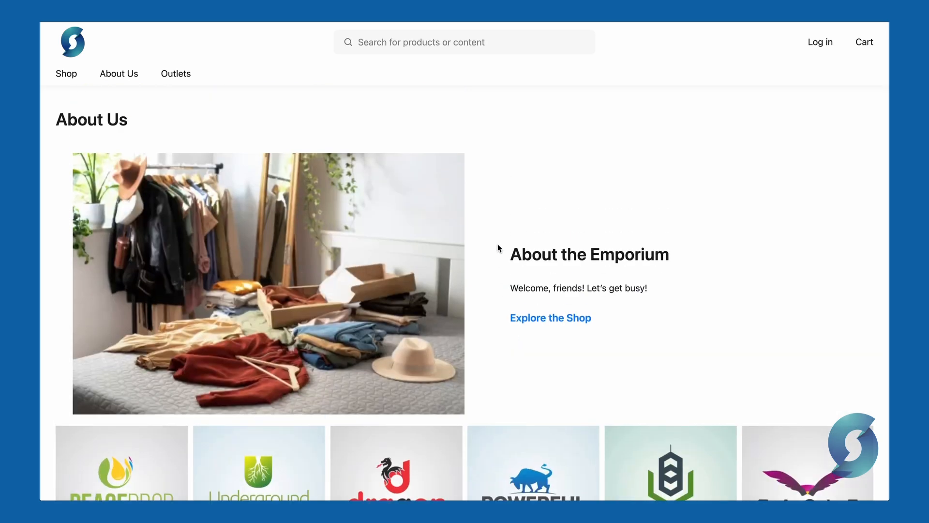